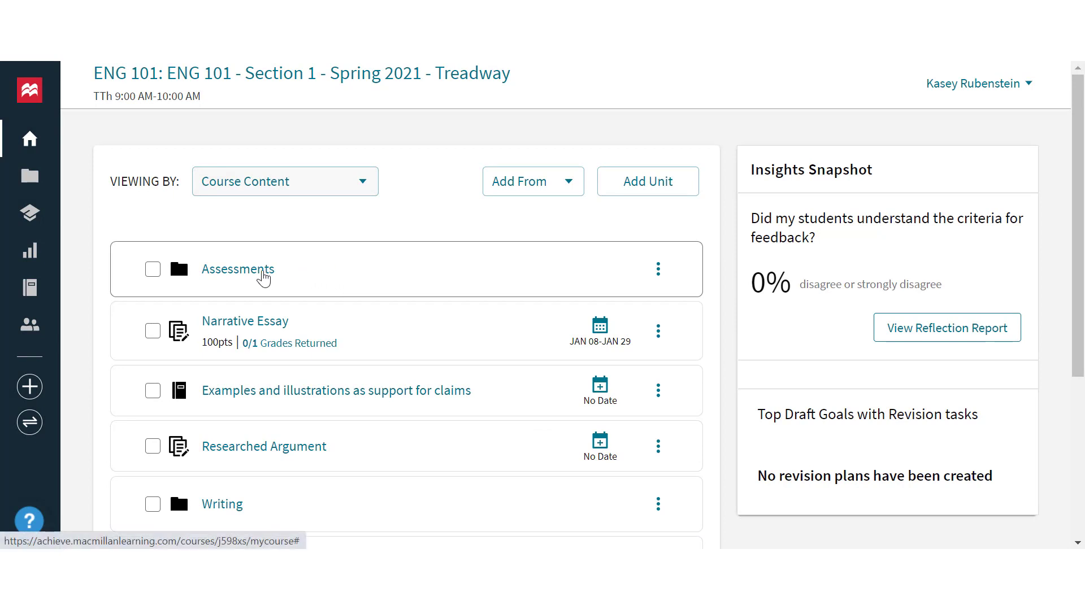
- Assign the Chapter 1 Assessment to students with a 25-point value
click(264, 275)
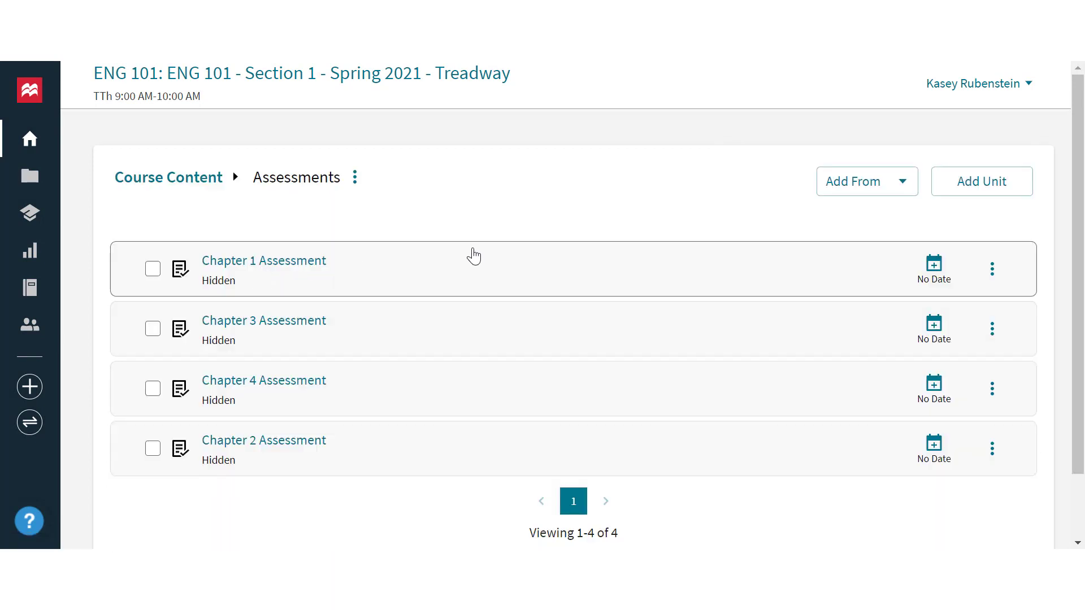
click(930, 269)
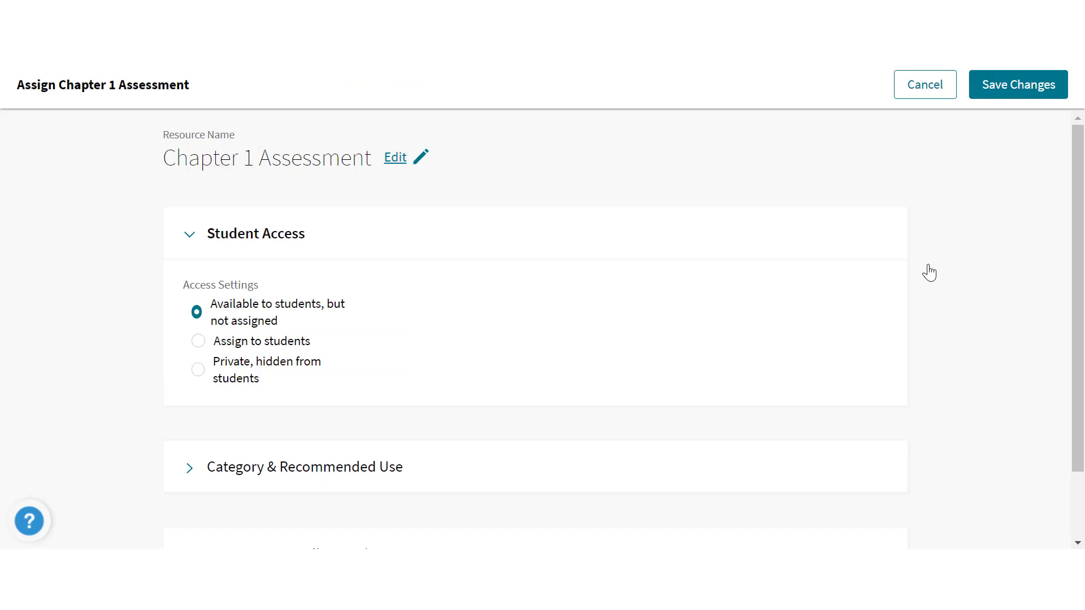
click(199, 341)
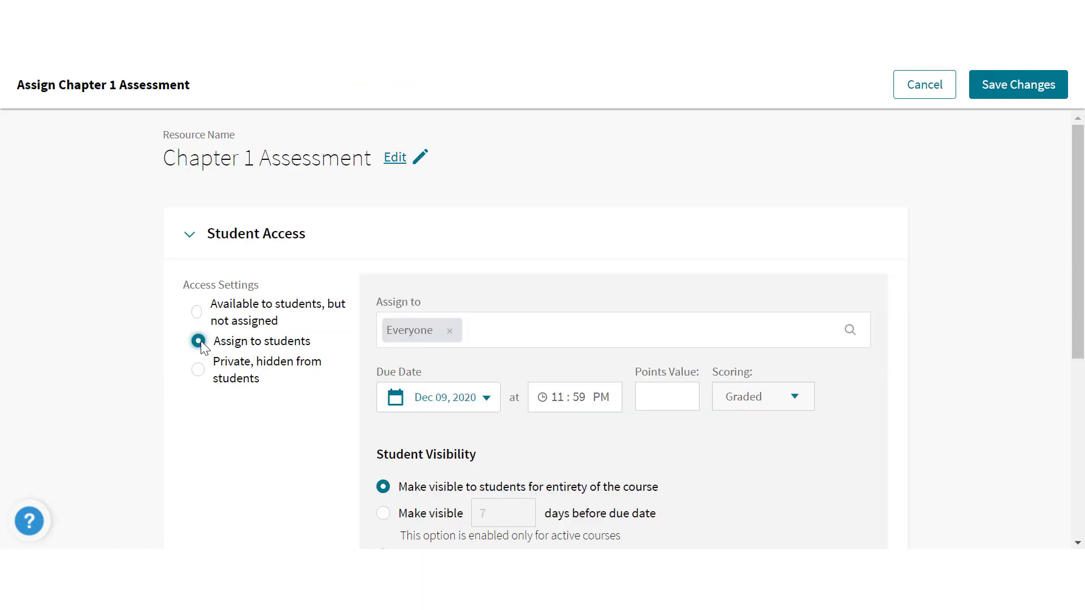
click(662, 397)
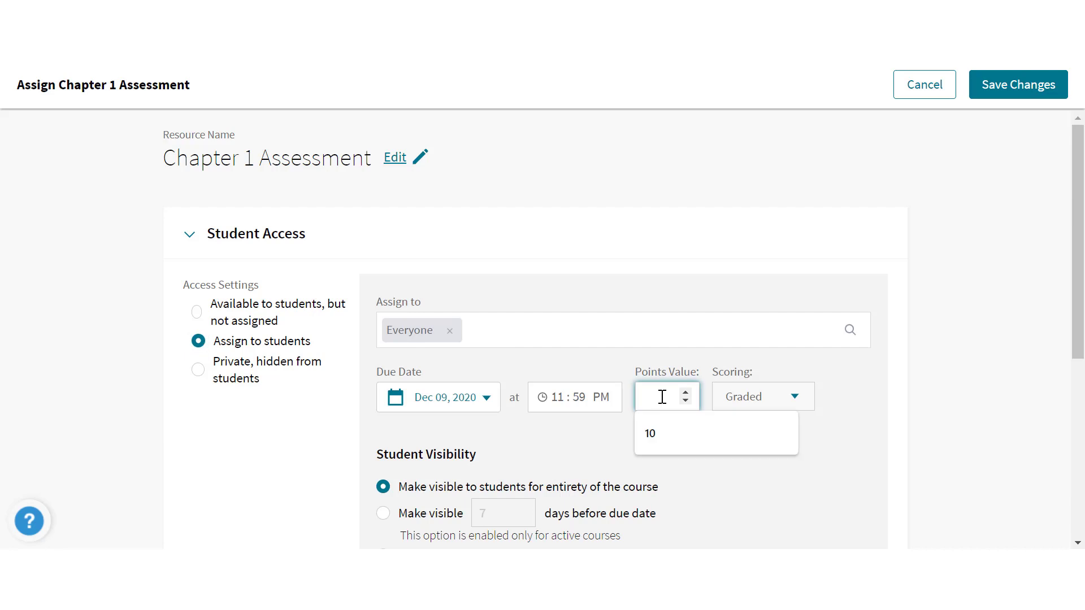
text(25)
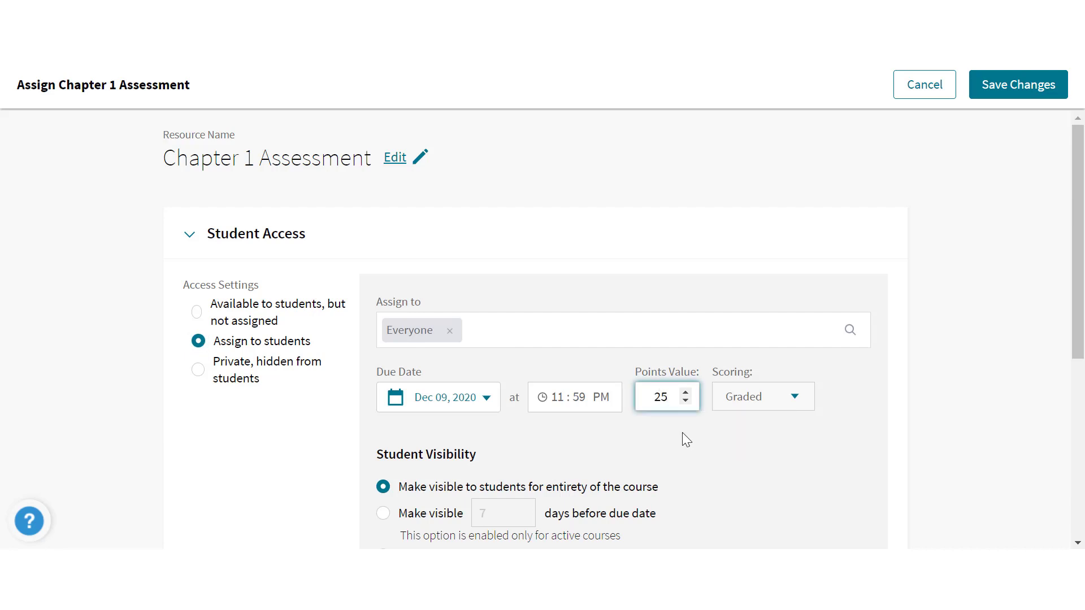
click(682, 434)
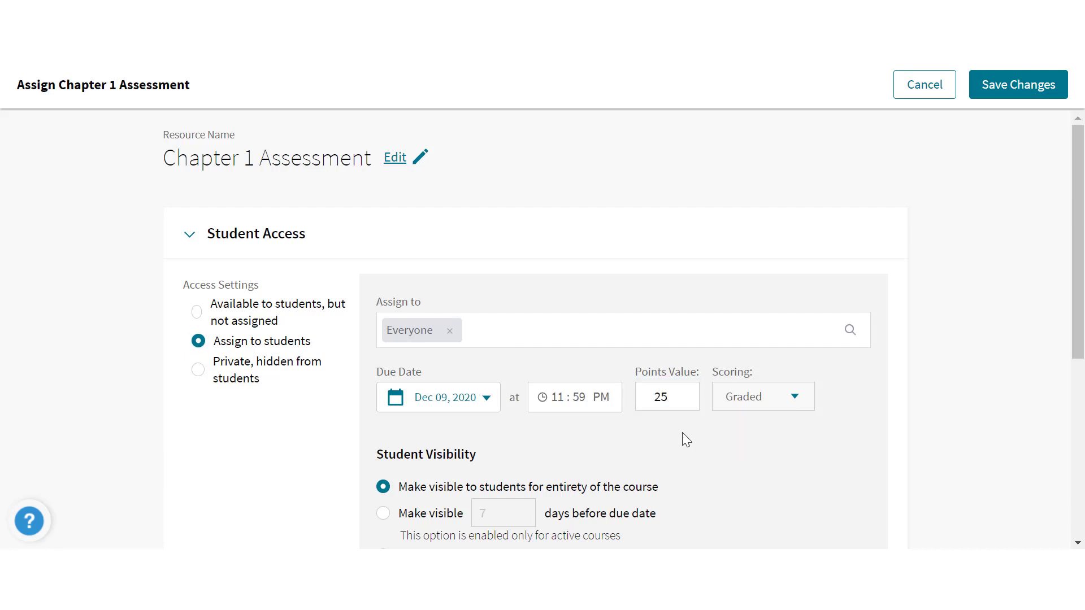
- Put it in the Assignment gradebook category and save the assignment settings
drag(1080, 299, 1082, 477)
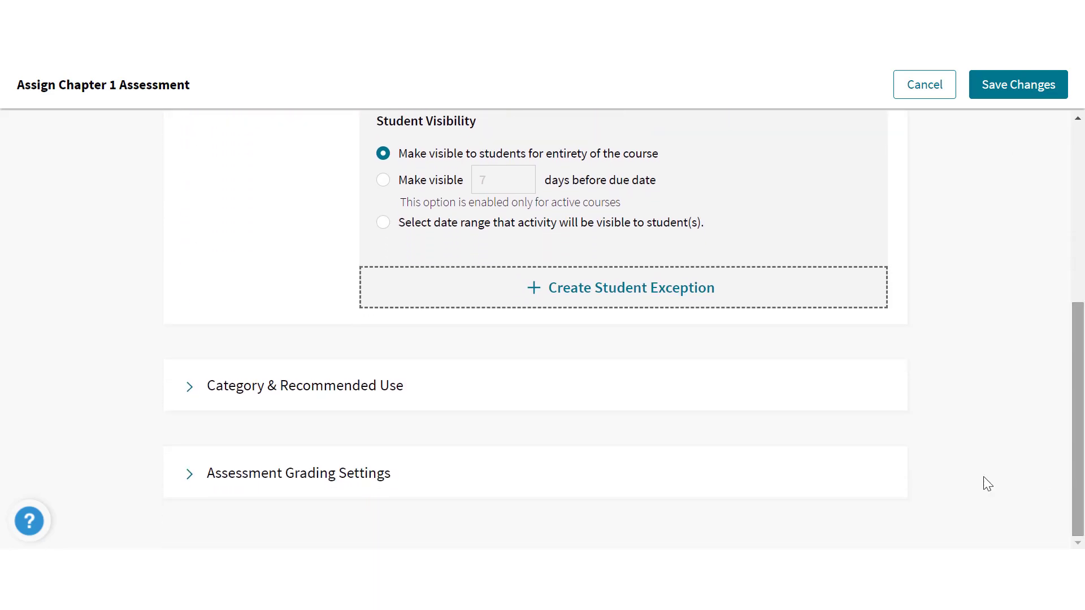
click(581, 408)
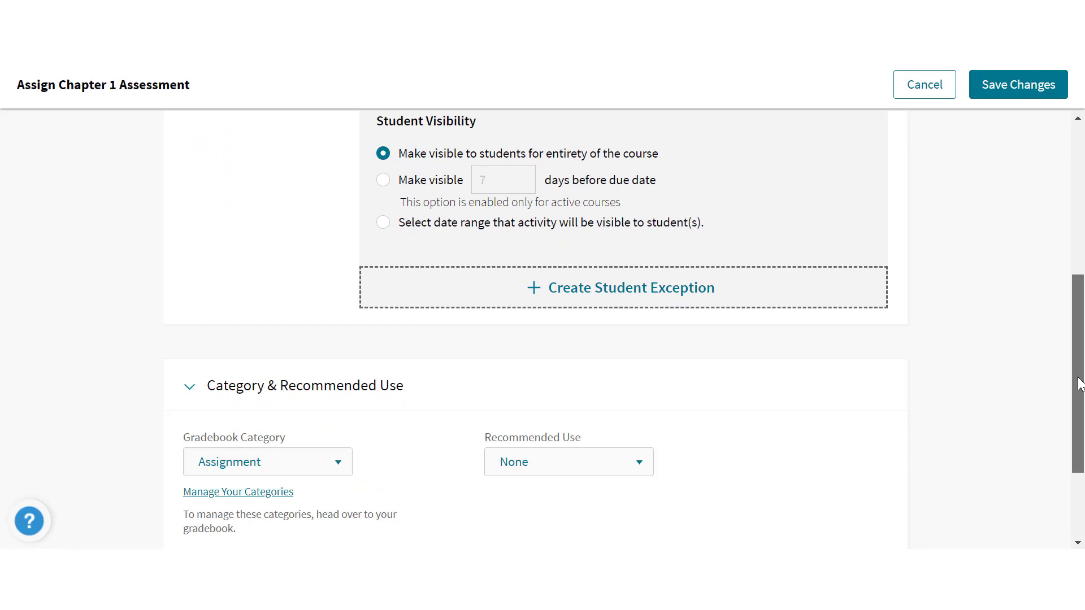
drag(1080, 384, 1084, 421)
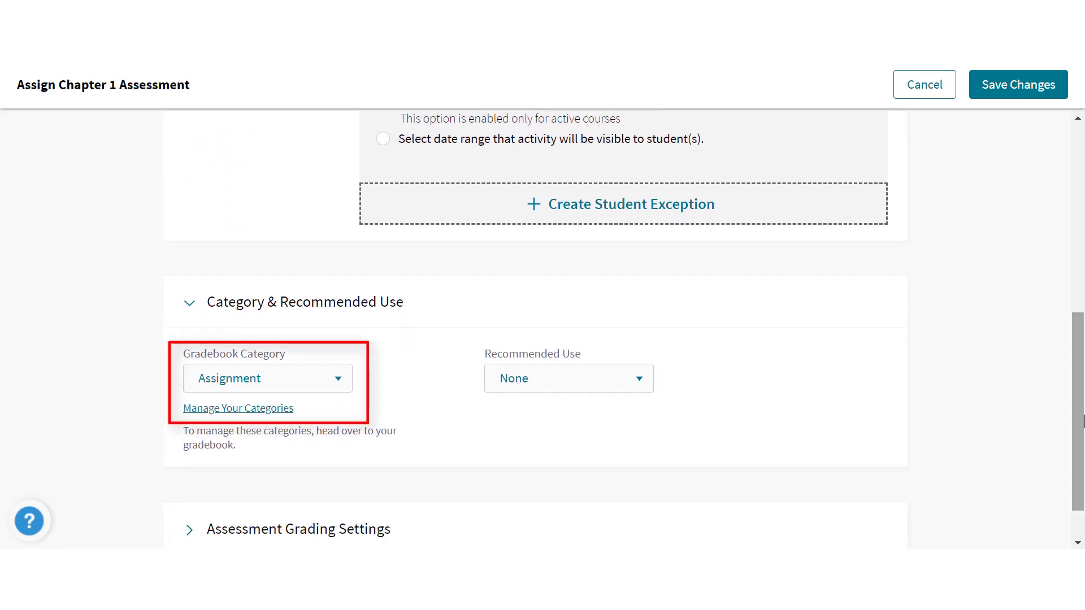
click(1002, 92)
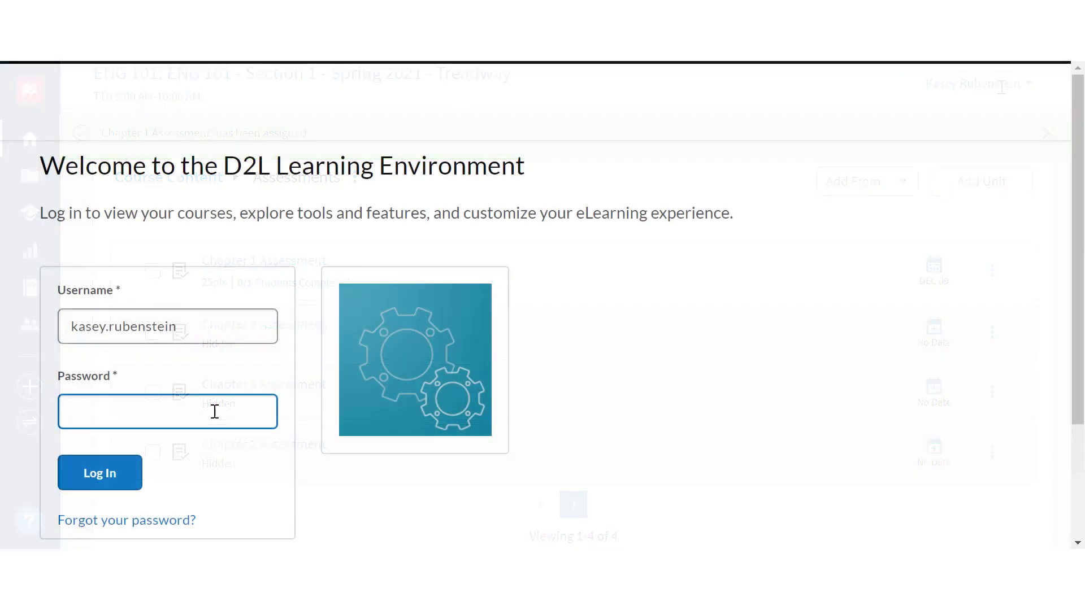
- Log in with the account password, then enter the D2L Demo Course's Course Admin tools
text(••••••••)
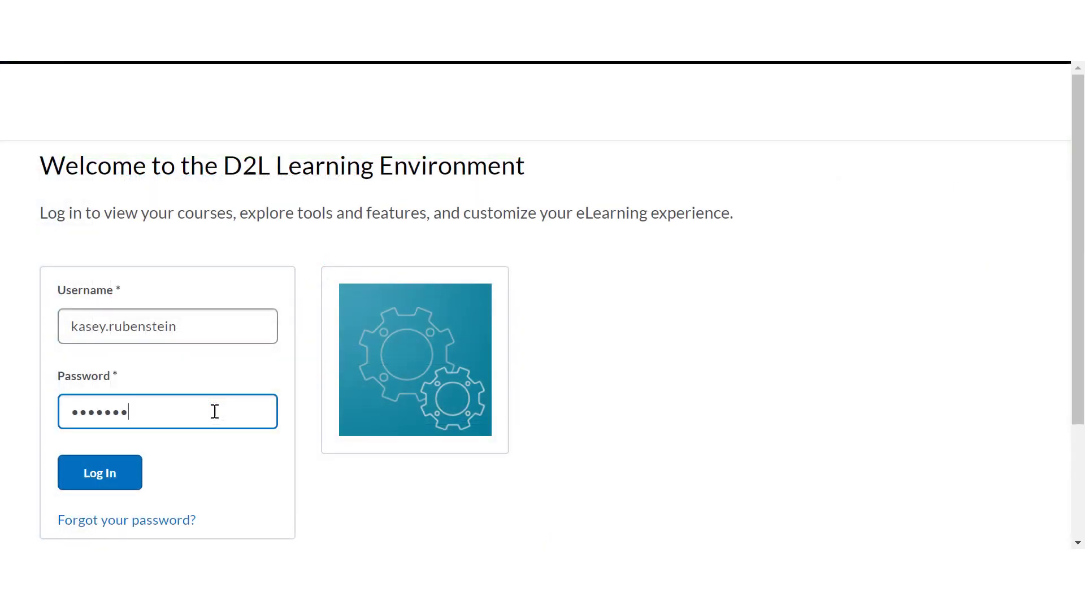
click(130, 473)
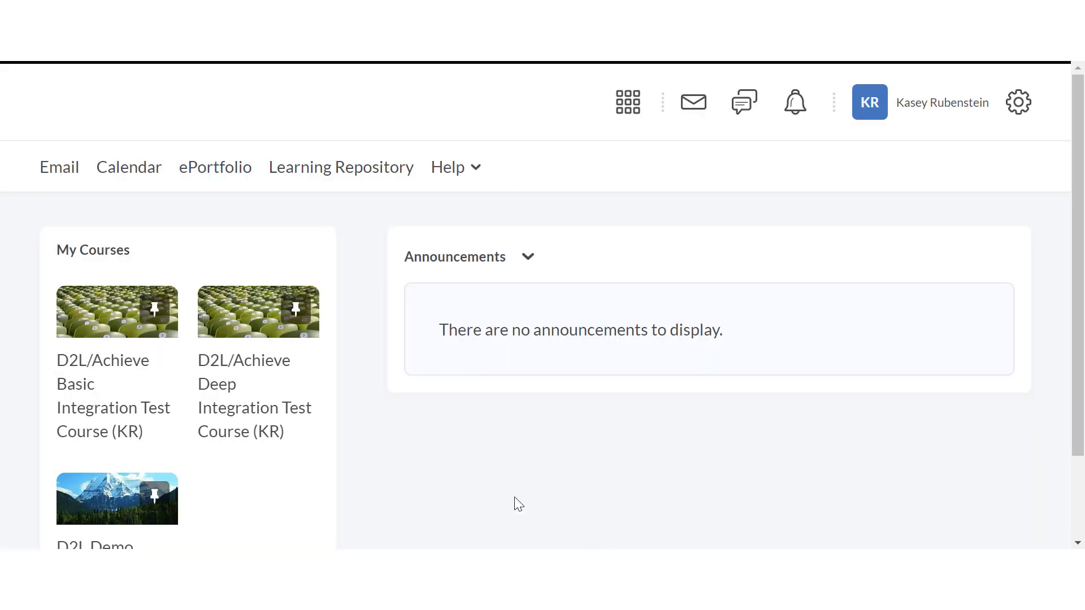
scroll(354, 436, down, 1)
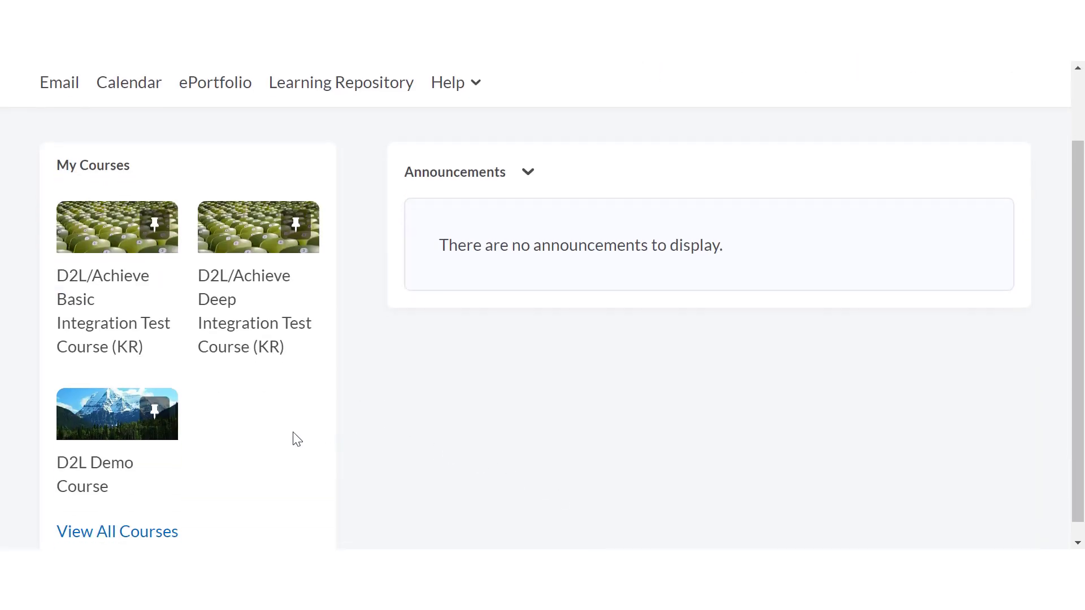
click(95, 481)
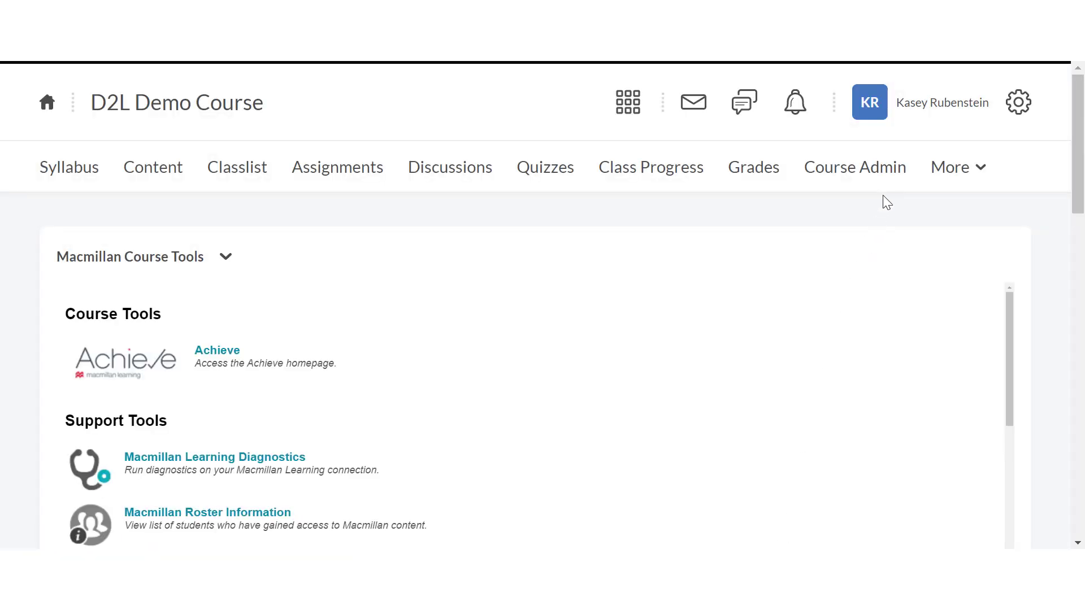
click(890, 172)
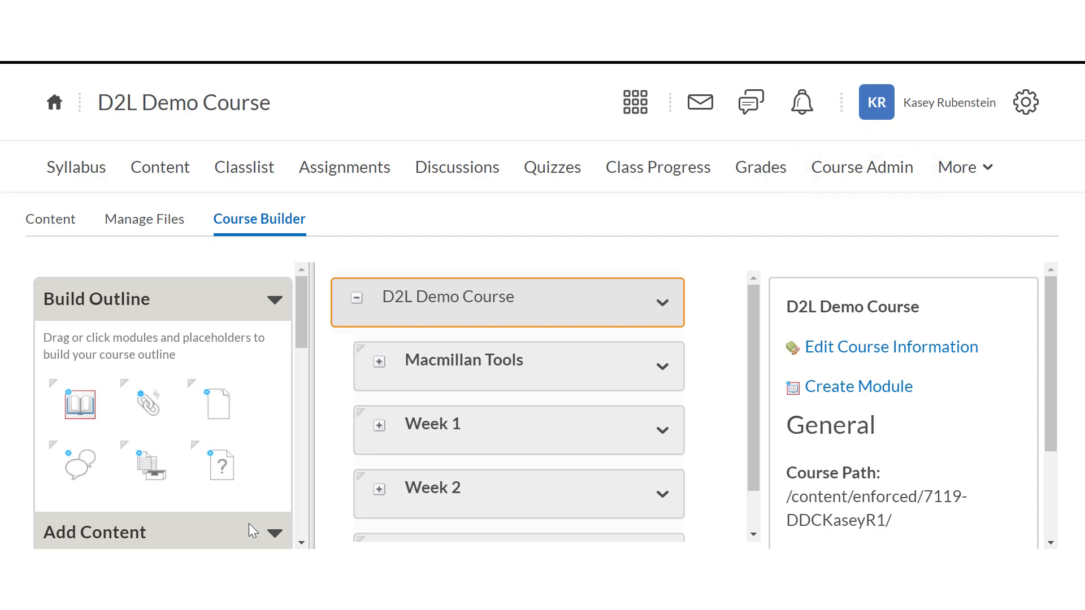
- Drop the Macmillan content tool onto the Week 1 module in the course outline
scroll(249, 525, down, 5)
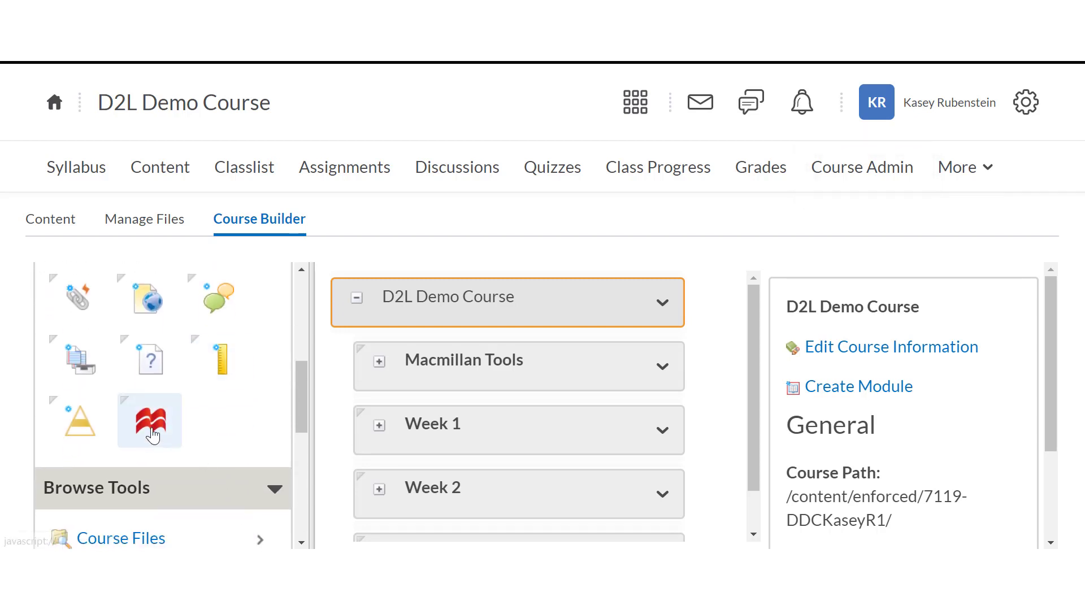
drag(153, 435, 476, 434)
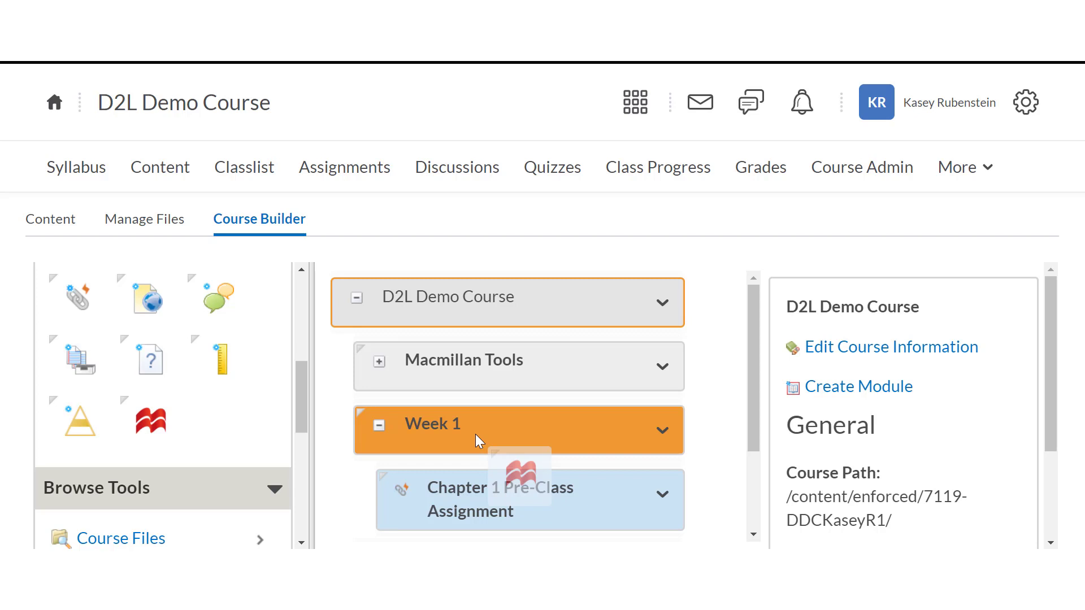
drag(476, 434, 476, 434)
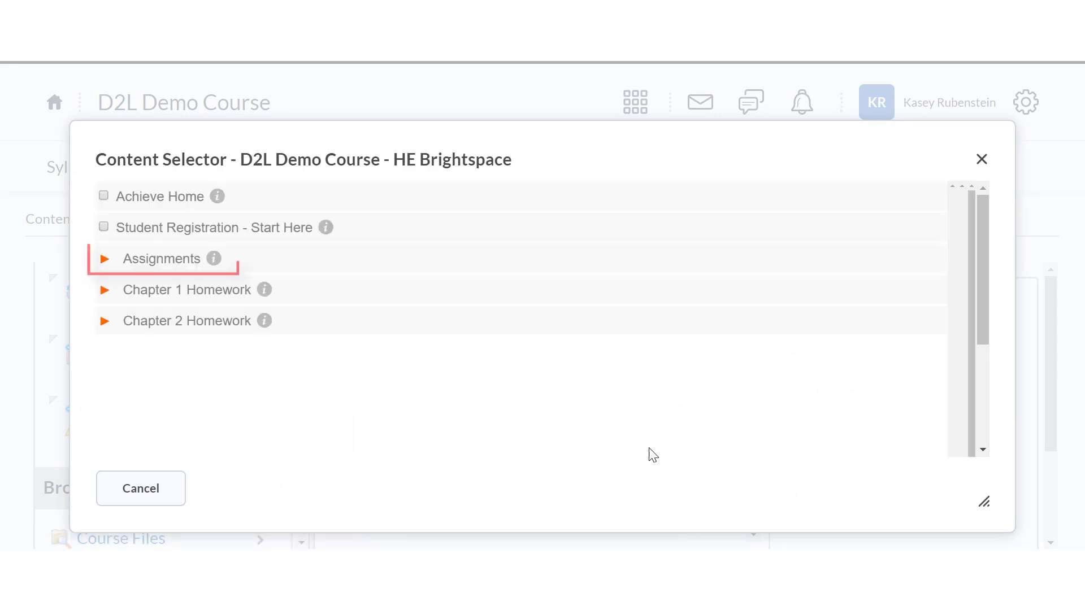
- Expand the Assignments group to reveal the Chapter 1 and LearningCurve assignments
click(104, 260)
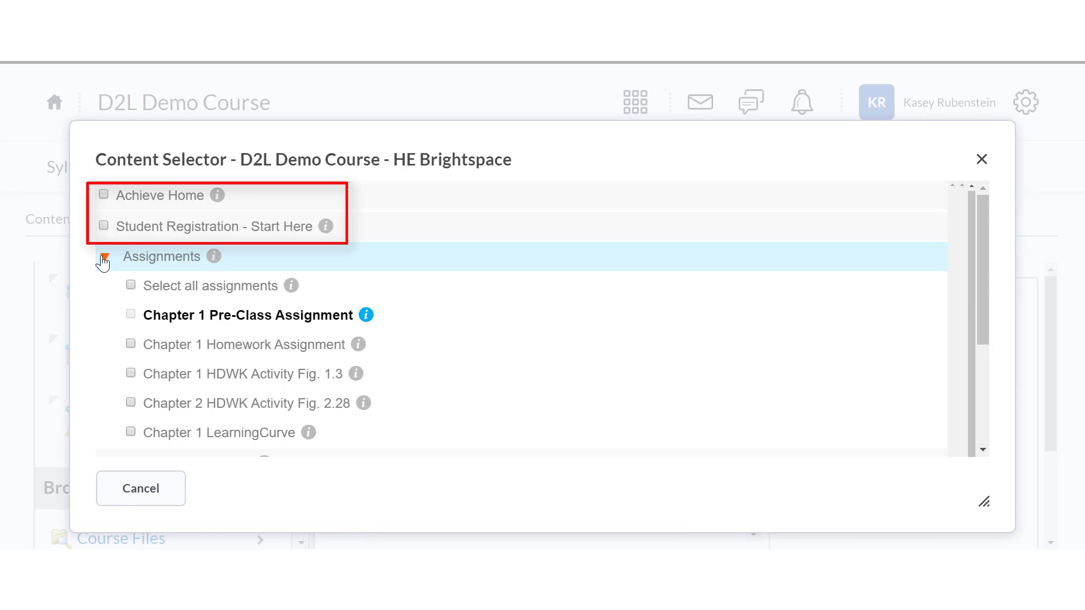
- Select and deploy the Chapter 1 Homework Assignment, then close the Content Selector
click(130, 344)
scroll(457, 378, down, 1)
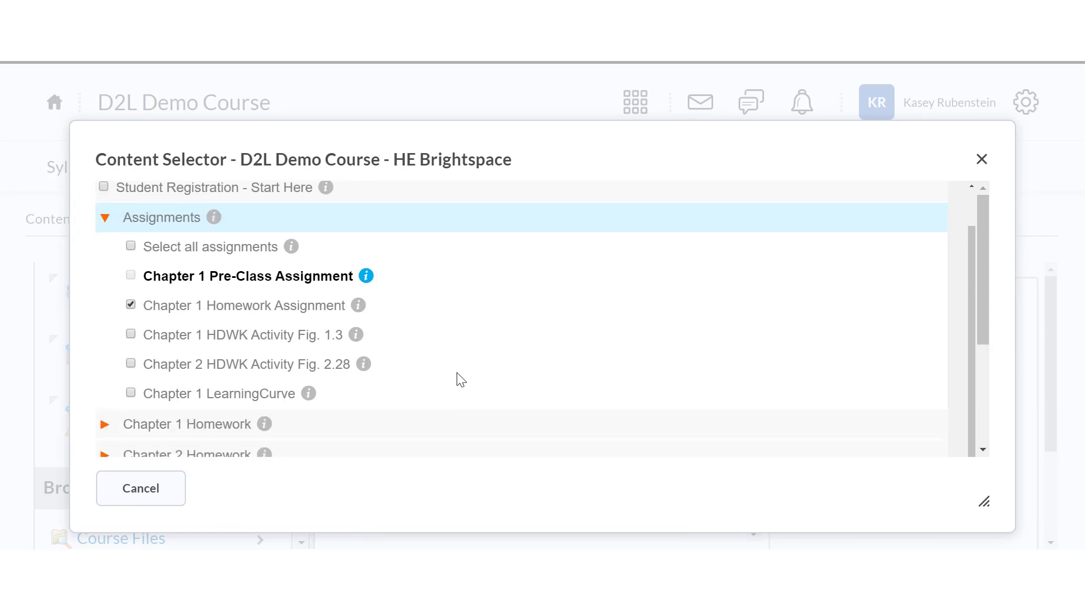
scroll(828, 343, down, 3)
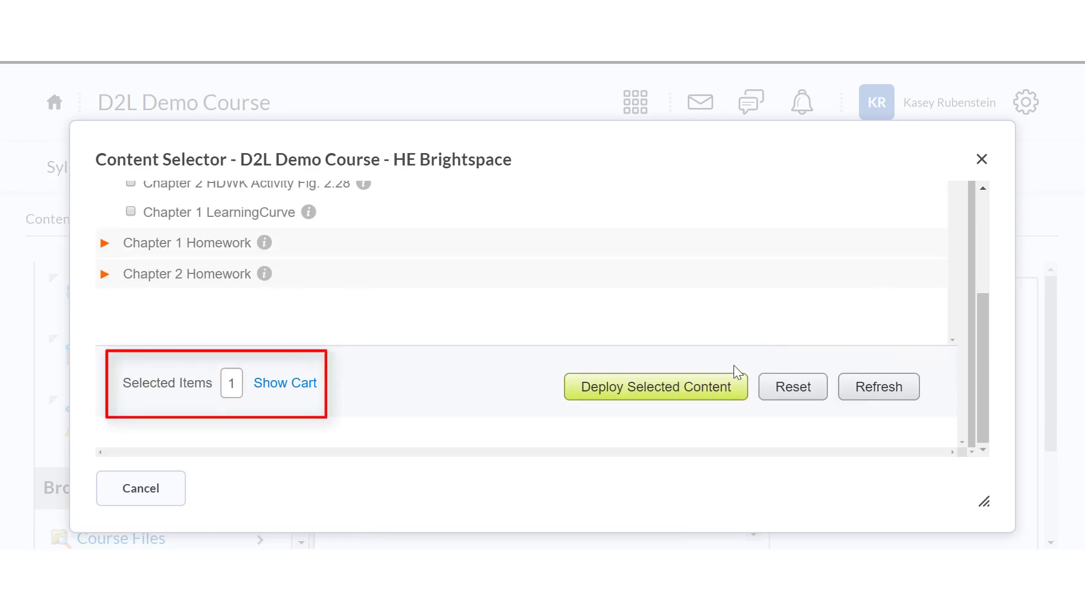
click(722, 390)
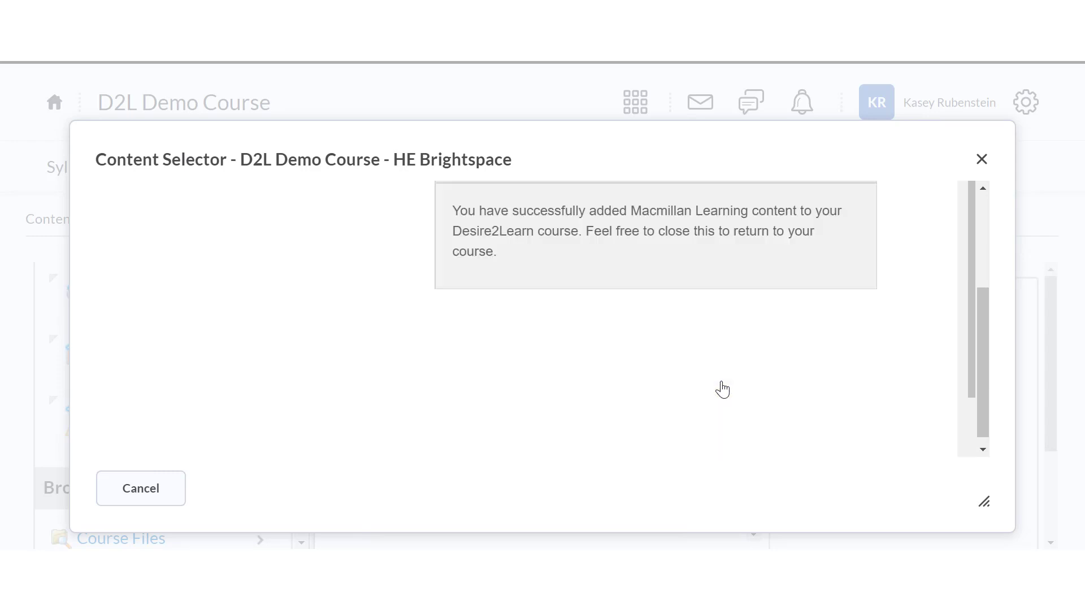
click(982, 160)
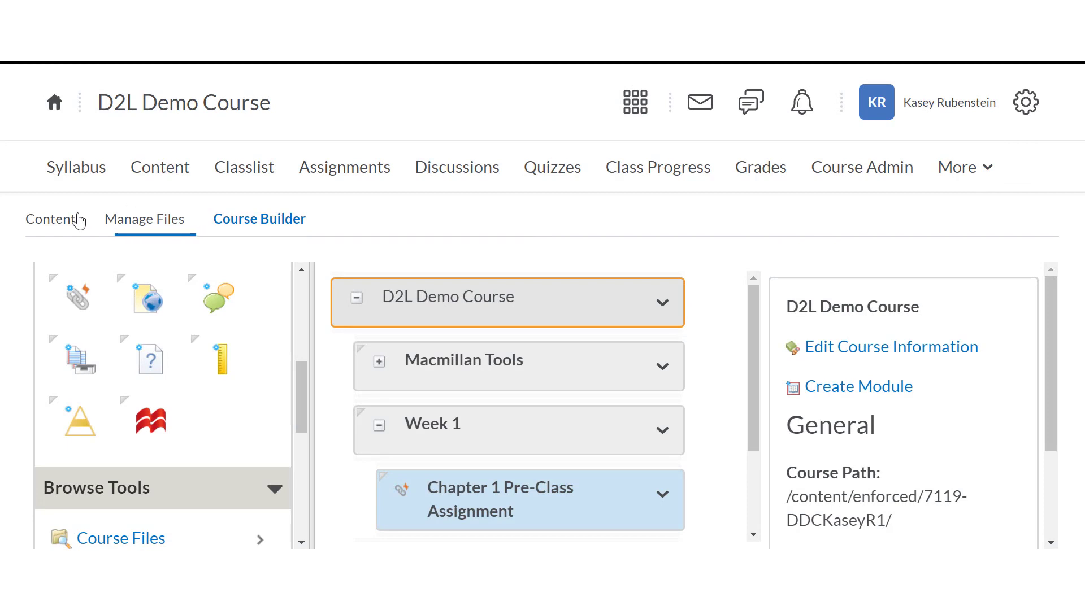
- Browse the Week 1 content to confirm the Chapter 1 Homework Assignment, due December 14
click(61, 233)
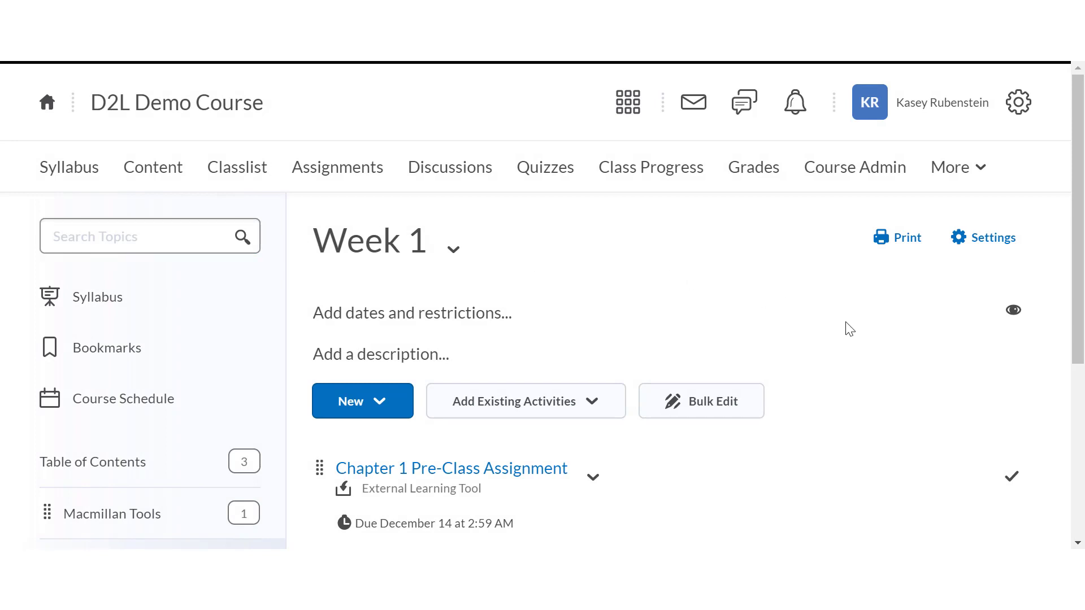
scroll(847, 328, down, 2)
scroll(847, 327, down, 3)
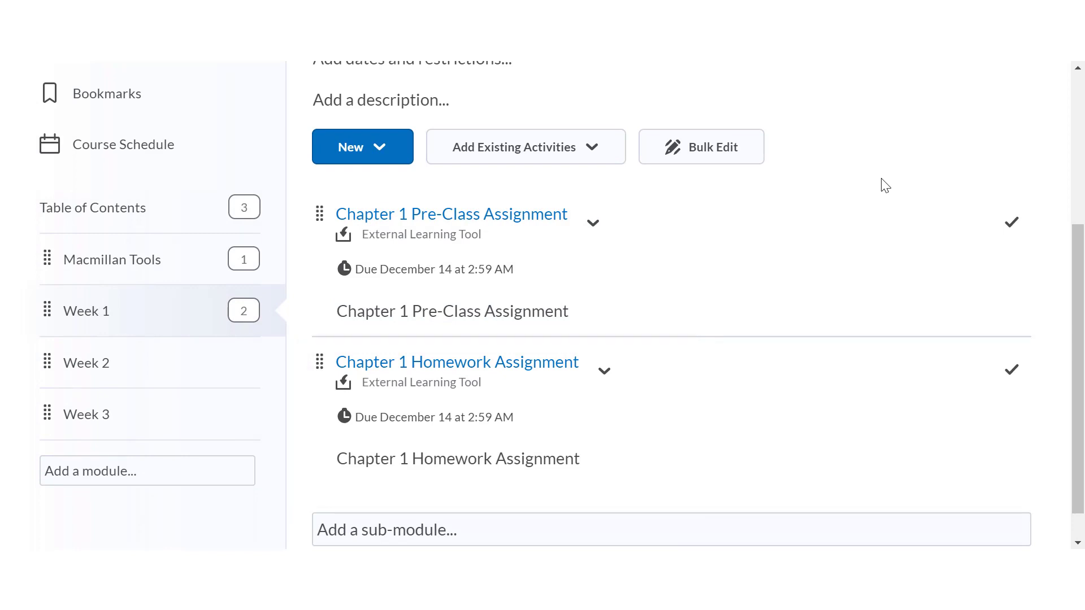
scroll(885, 187, up, 5)
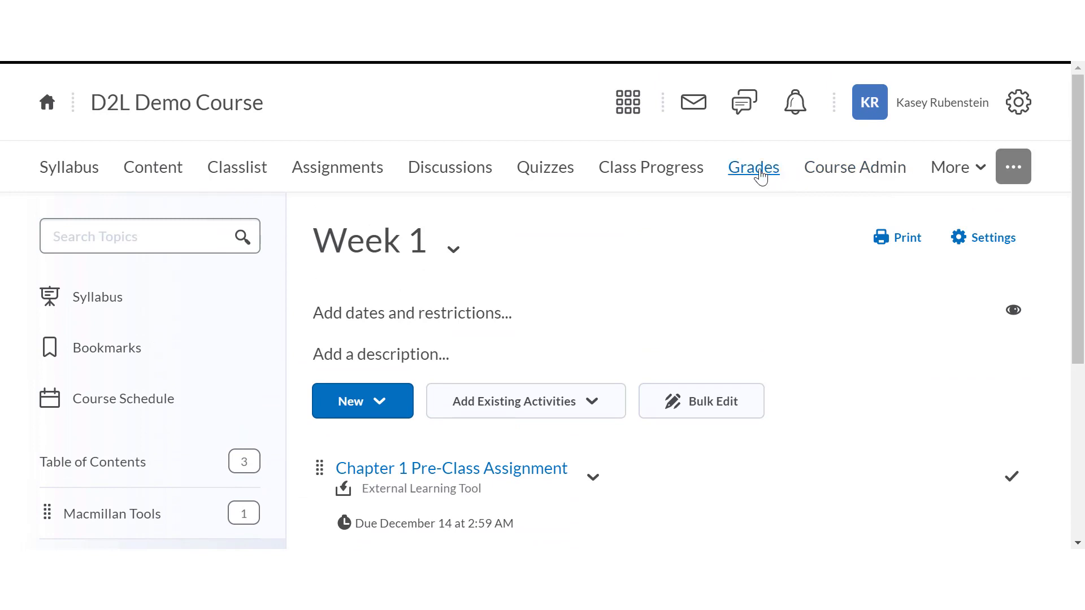
- Go to Grades and view the HW: Homework and Macmillan gradebook columns
click(754, 167)
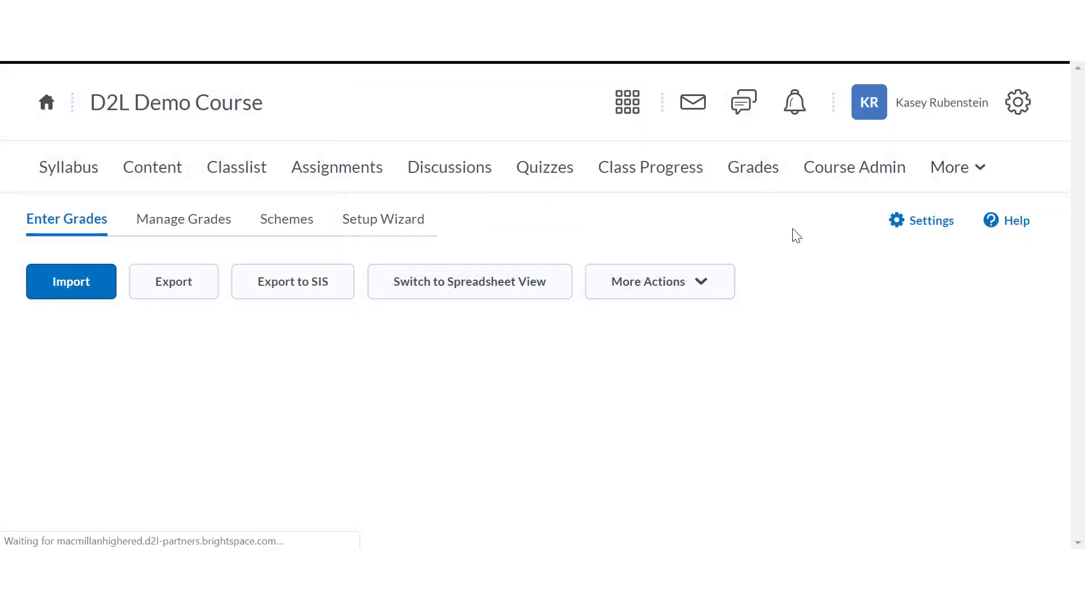
scroll(797, 236, down, 3)
scroll(796, 236, down, 2)
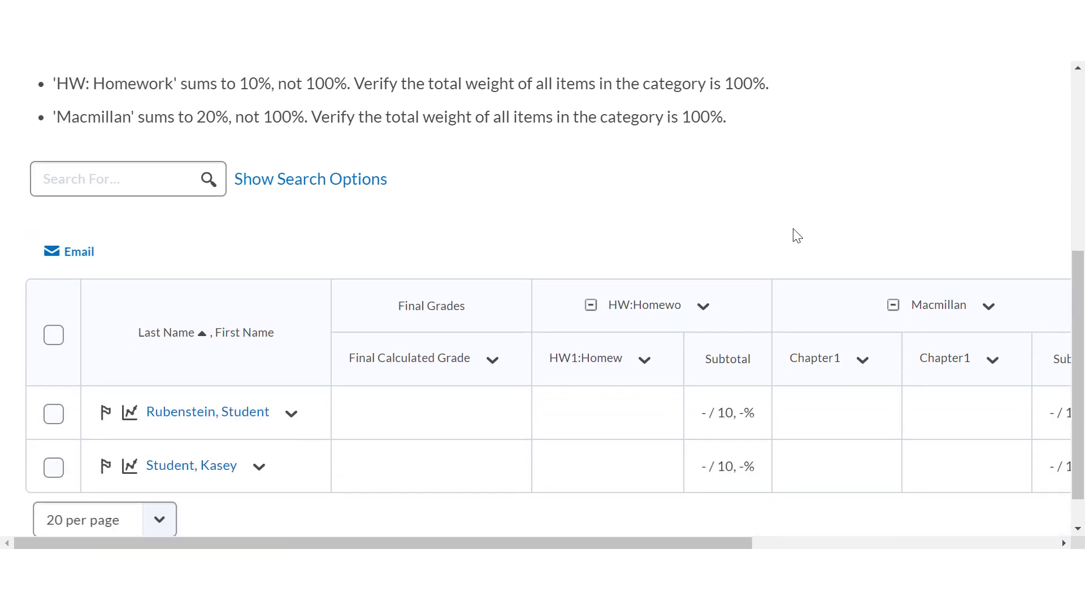